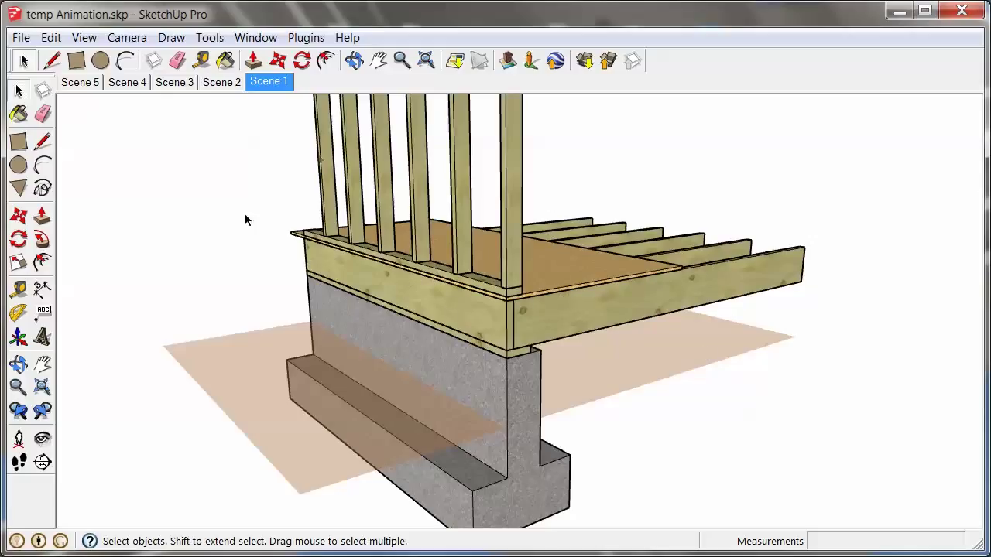
# - From Scene 5, begin the animation export as temp Animation.avi, keeping the AVI file type
pyautogui.click(75, 80)
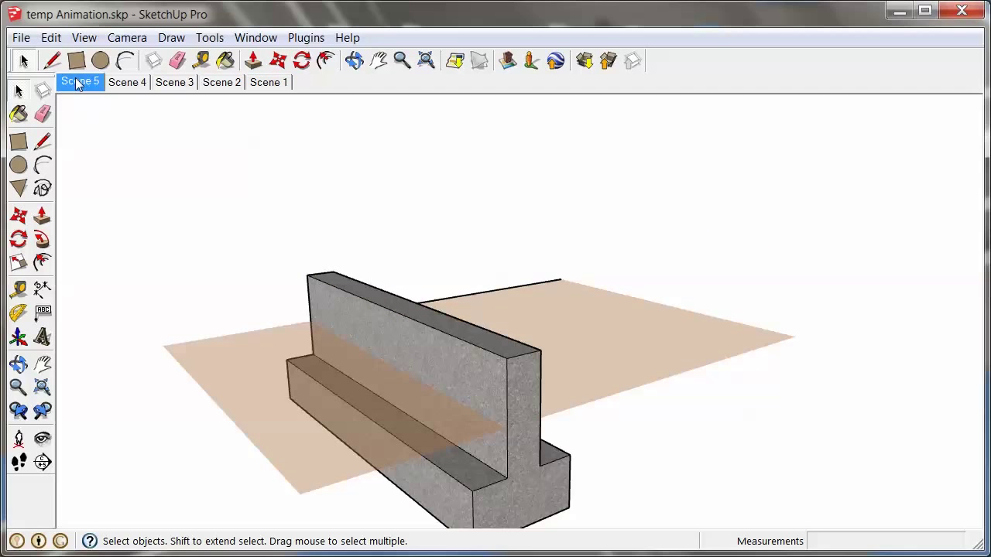
pyautogui.click(23, 38)
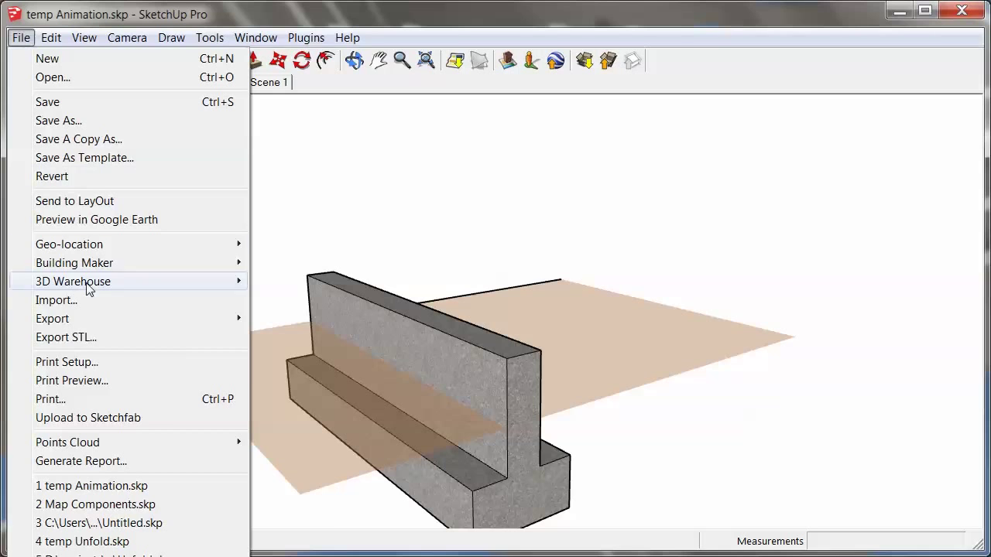
pyautogui.moveTo(94, 319)
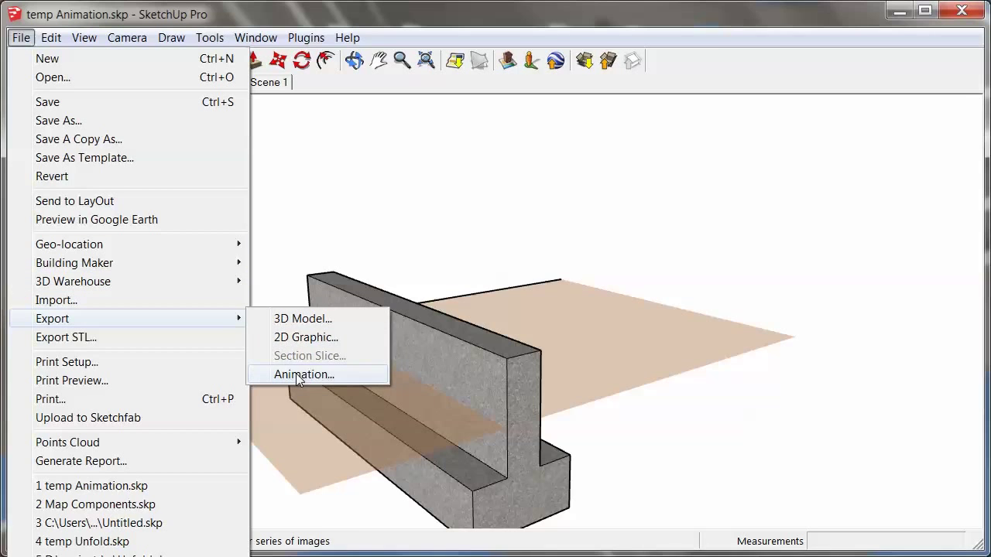
pyautogui.click(302, 374)
pyautogui.moveTo(429, 85); pyautogui.dragTo(357, 63)
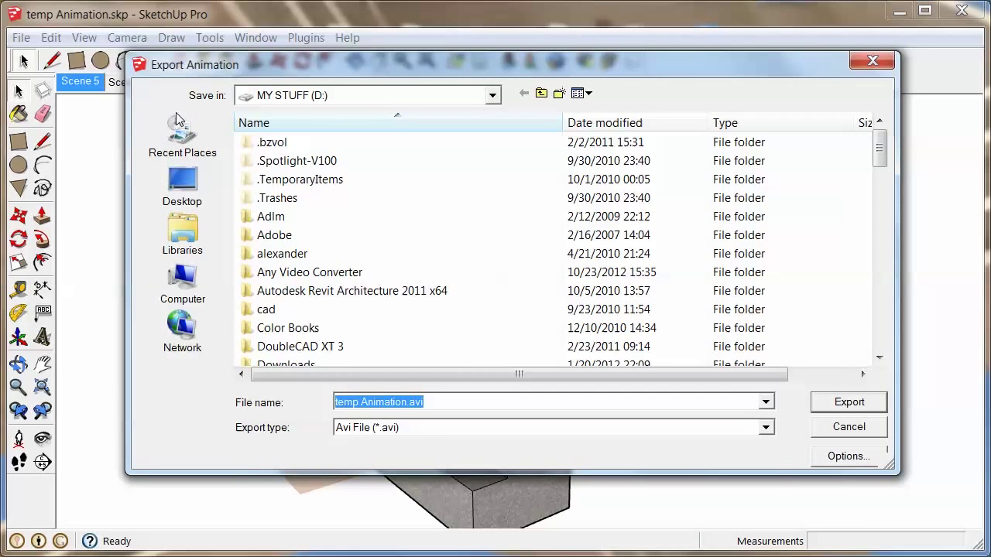
pyautogui.click(420, 426)
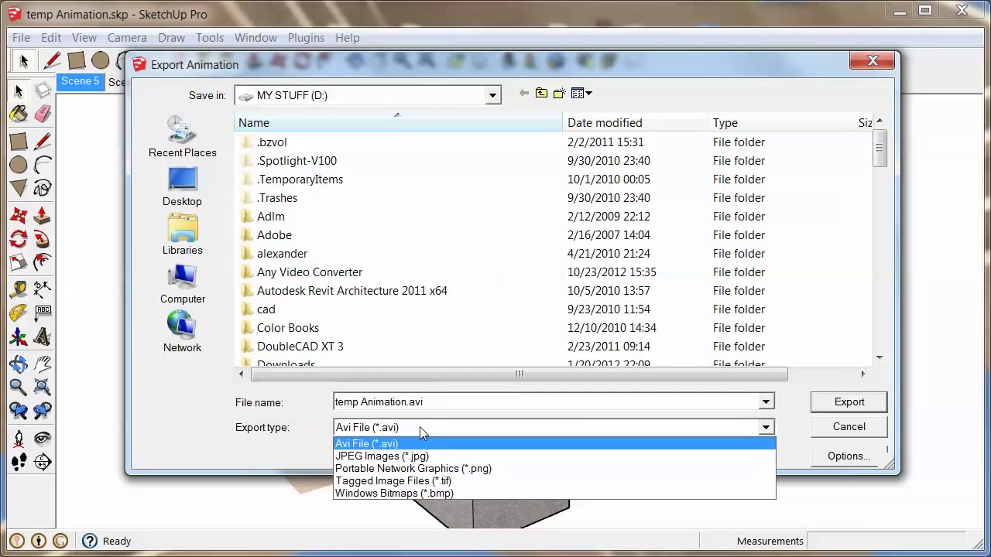
pyautogui.click(352, 428)
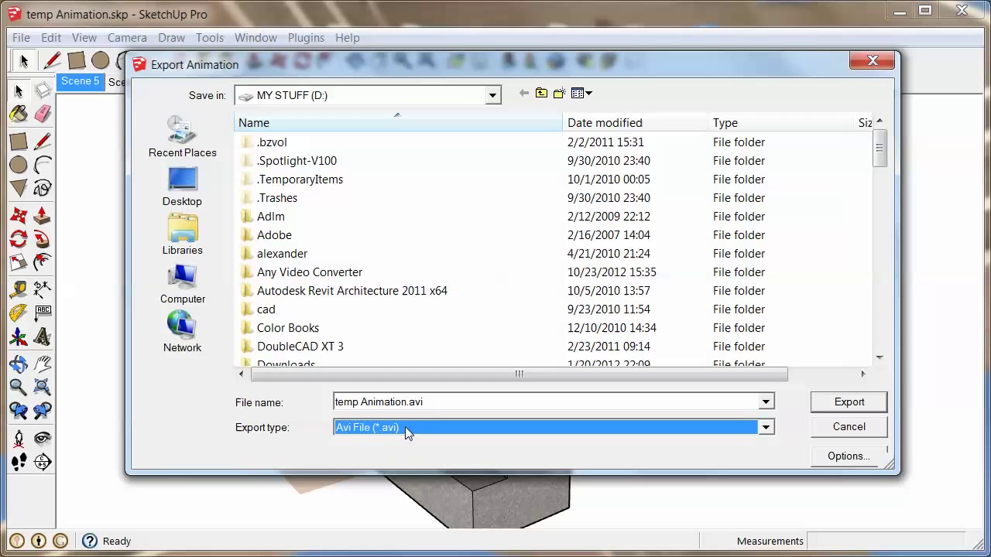
# - In the animation export options, keep the 16:9 ratio with width 1280 and height 720
pyautogui.click(834, 456)
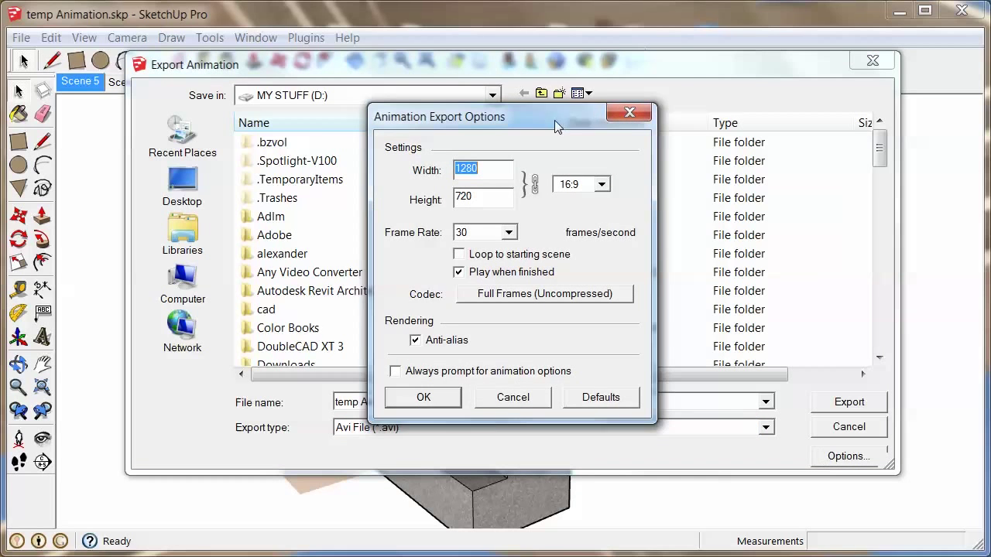
pyautogui.moveTo(554, 120); pyautogui.dragTo(423, 117)
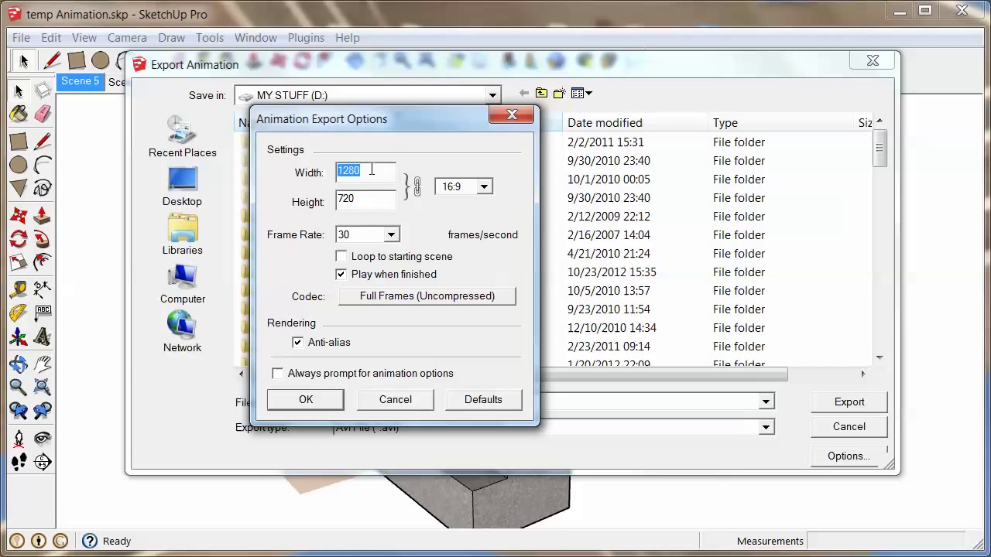
pyautogui.click(476, 187)
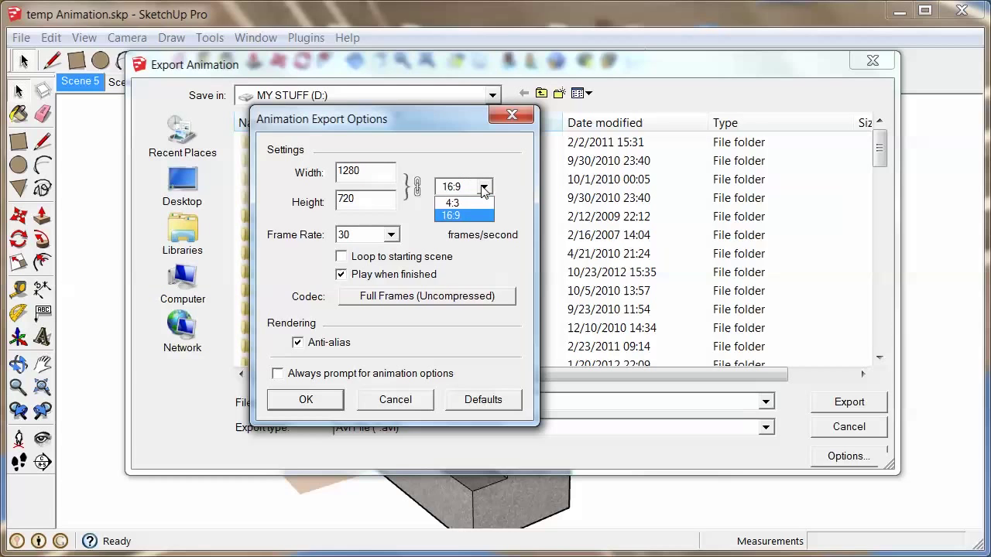
pyautogui.click(457, 215)
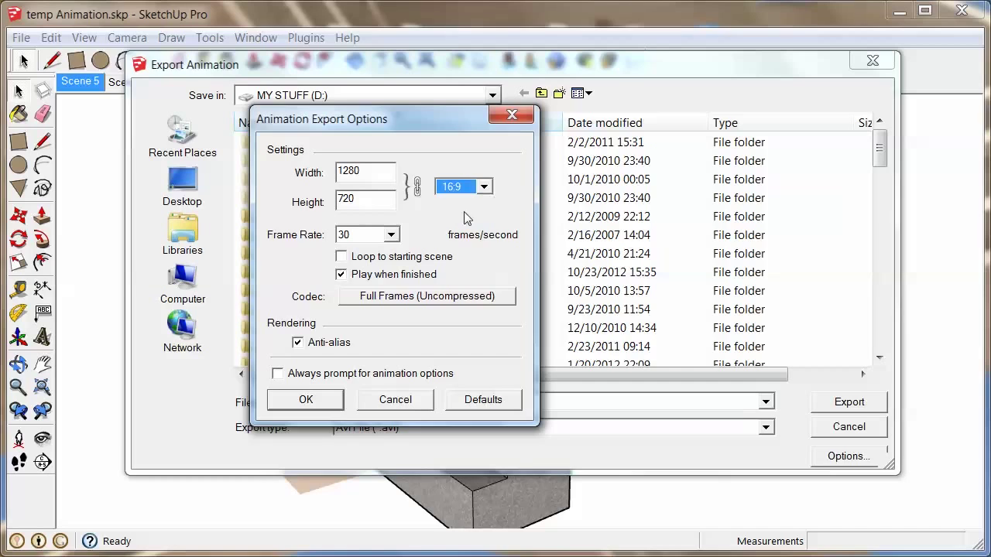
pyautogui.click(372, 171)
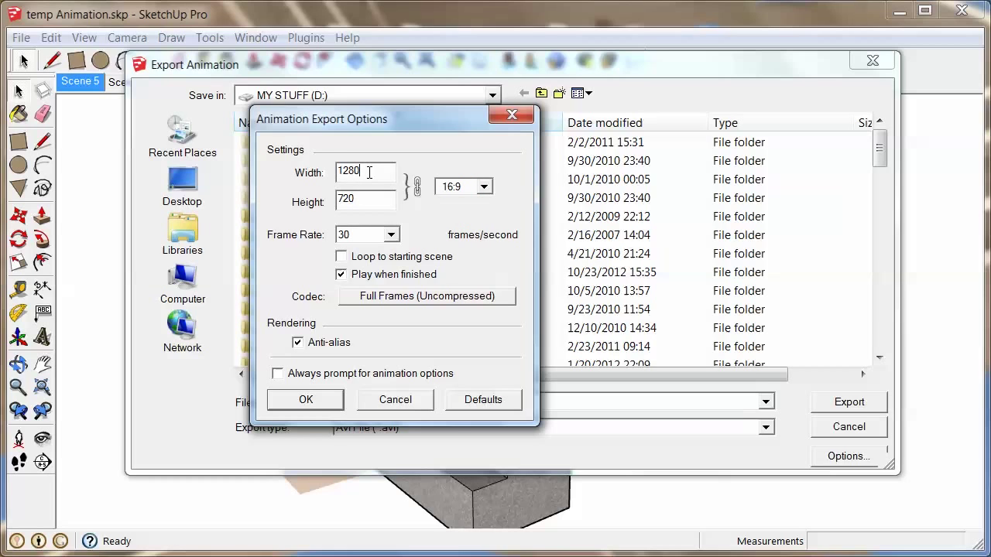
pyautogui.moveTo(370, 171); pyautogui.dragTo(317, 171)
pyautogui.click(376, 199)
pyautogui.moveTo(376, 199); pyautogui.dragTo(318, 202)
pyautogui.click(366, 199)
pyautogui.click(392, 236)
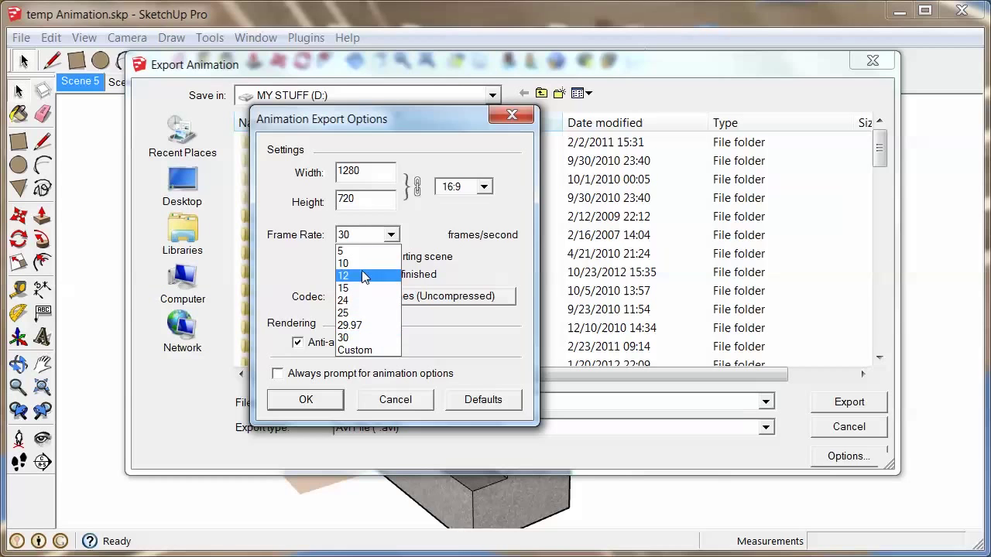
# - Keep the frame rate at 30 fps and bring up the Video Compression codec settings
pyautogui.click(363, 338)
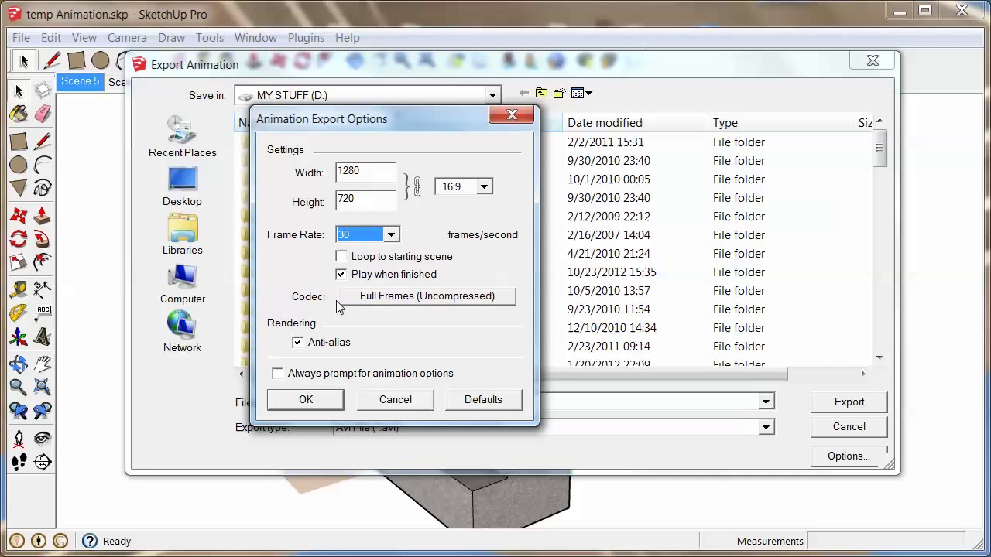
pyautogui.click(397, 302)
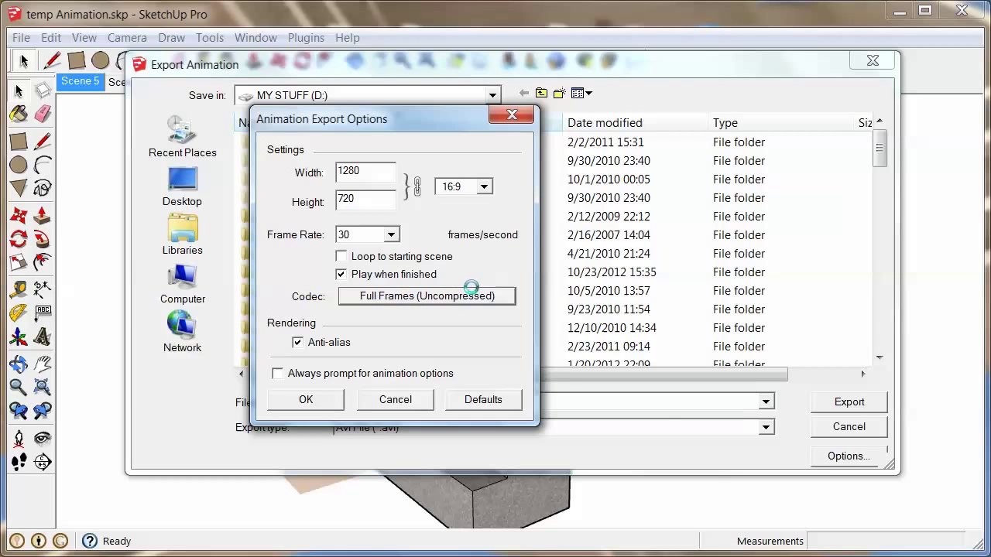
# - Keep Full Frames (Uncompressed) as the compressor and cancel out of Video Compression
pyautogui.moveTo(481, 244); pyautogui.dragTo(485, 195)
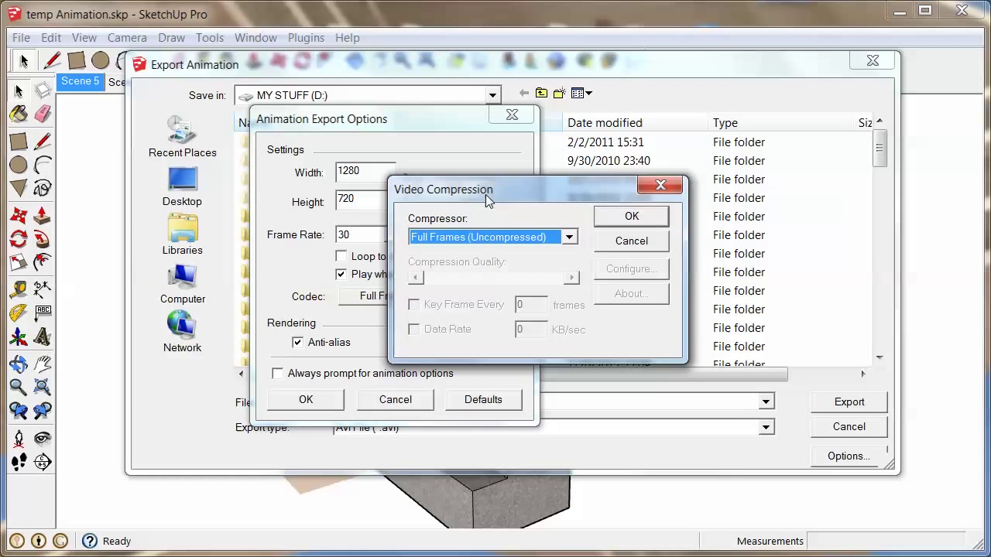
pyautogui.click(487, 237)
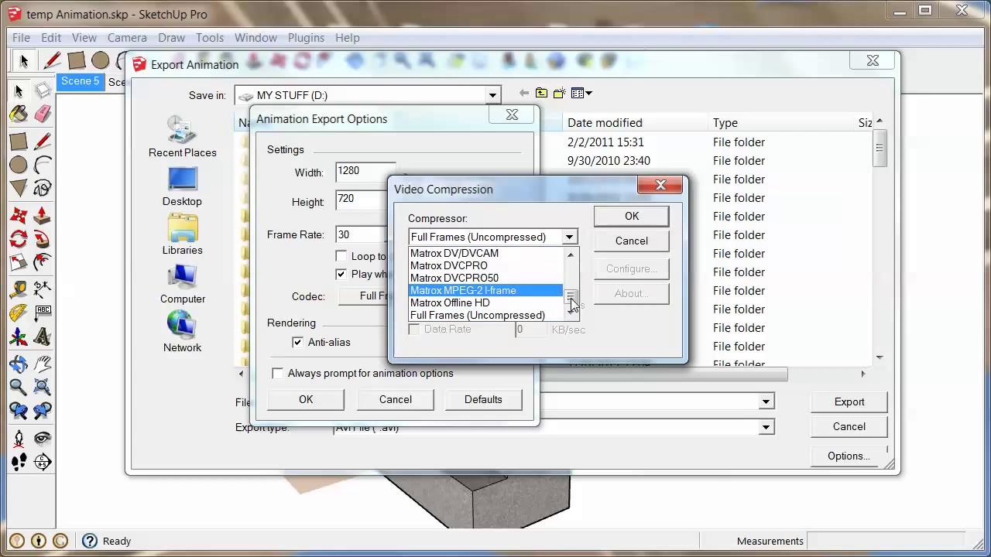
pyautogui.moveTo(570, 296); pyautogui.dragTo(575, 274)
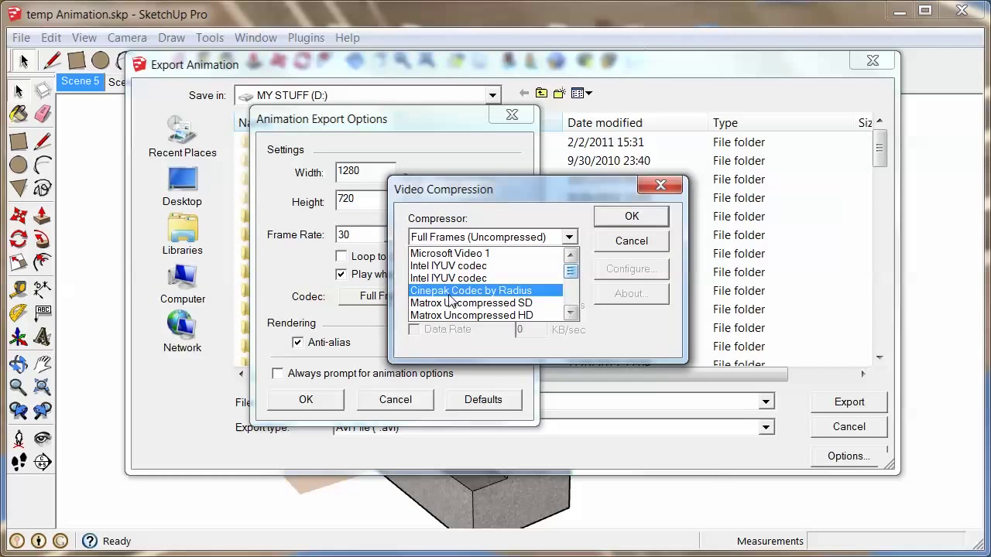
pyautogui.moveTo(573, 272); pyautogui.dragTo(517, 233)
pyautogui.click(508, 215)
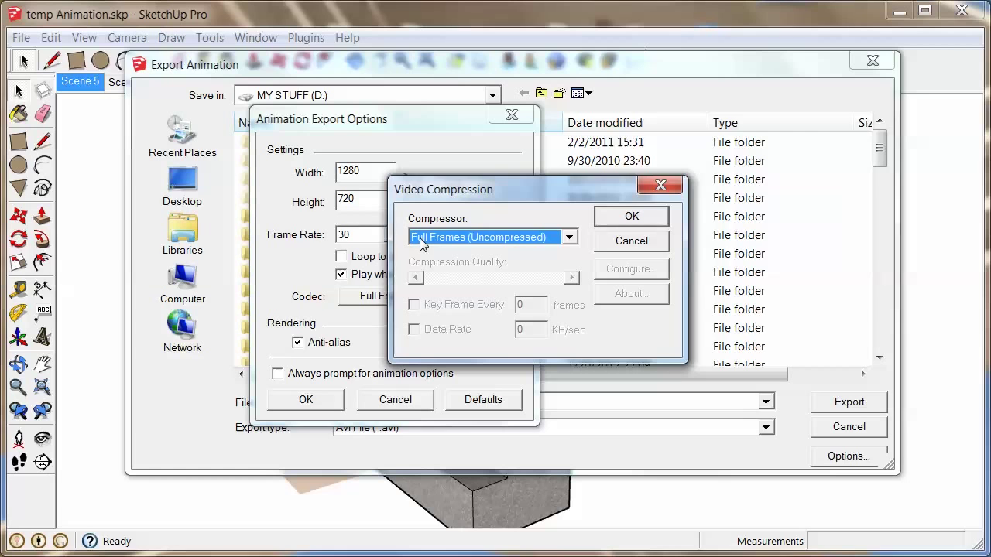
pyautogui.click(621, 243)
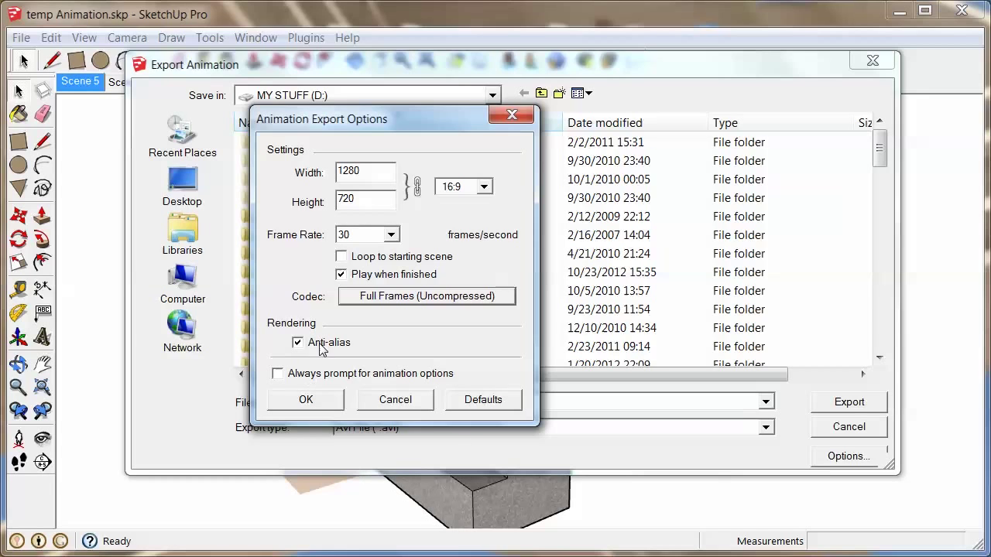
# - Accept the animation export options, then cancel the Export Animation dialog without saving
pyautogui.click(309, 400)
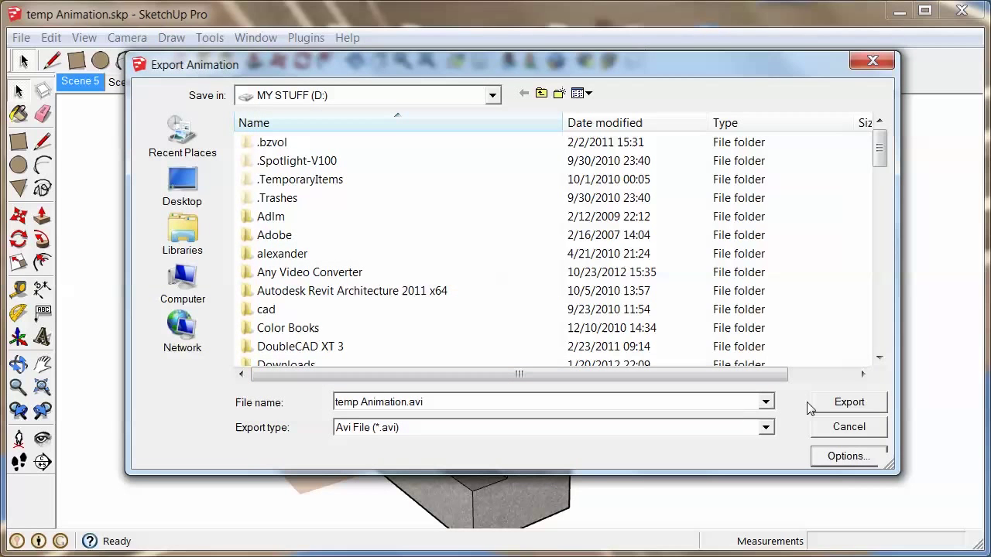
pyautogui.click(853, 426)
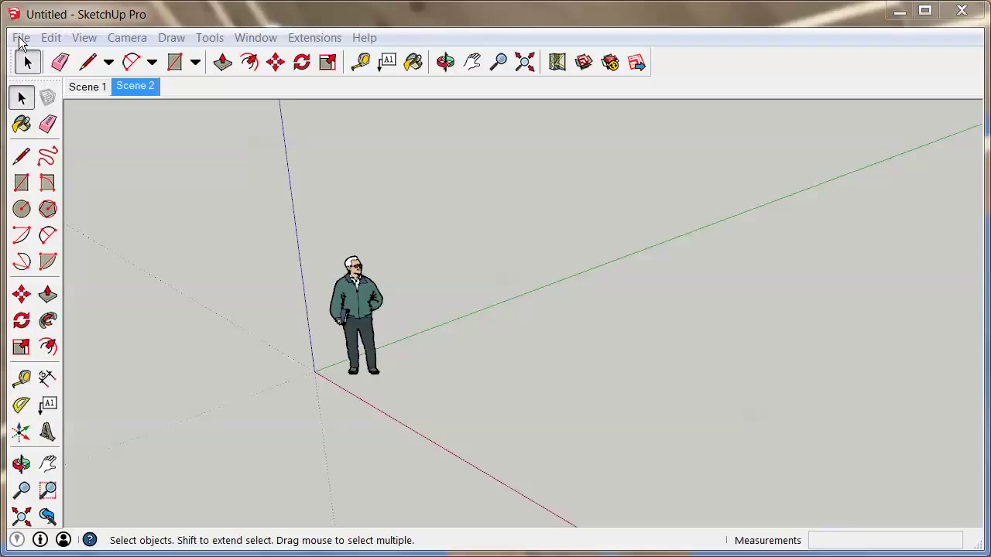
# - Begin a video export of the animation as Untitled.mp4, keeping the H.264 MP4 format
pyautogui.click(21, 38)
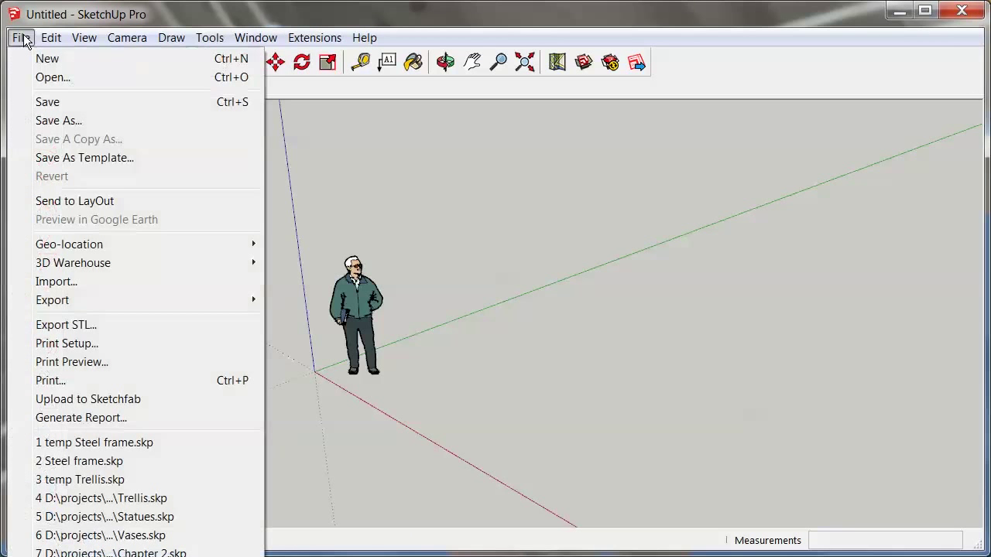
pyautogui.moveTo(150, 305)
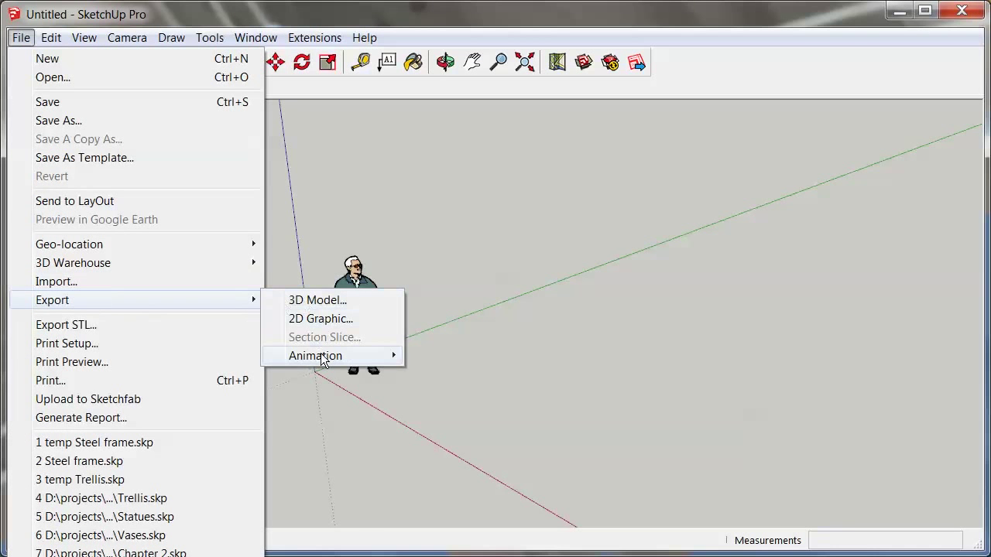
pyautogui.moveTo(322, 358)
pyautogui.click(445, 357)
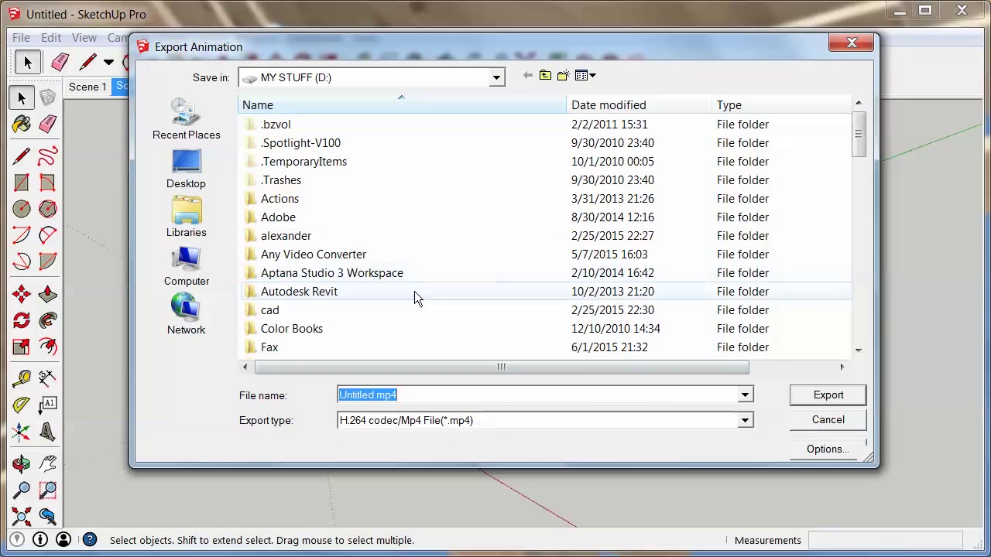
pyautogui.click(419, 422)
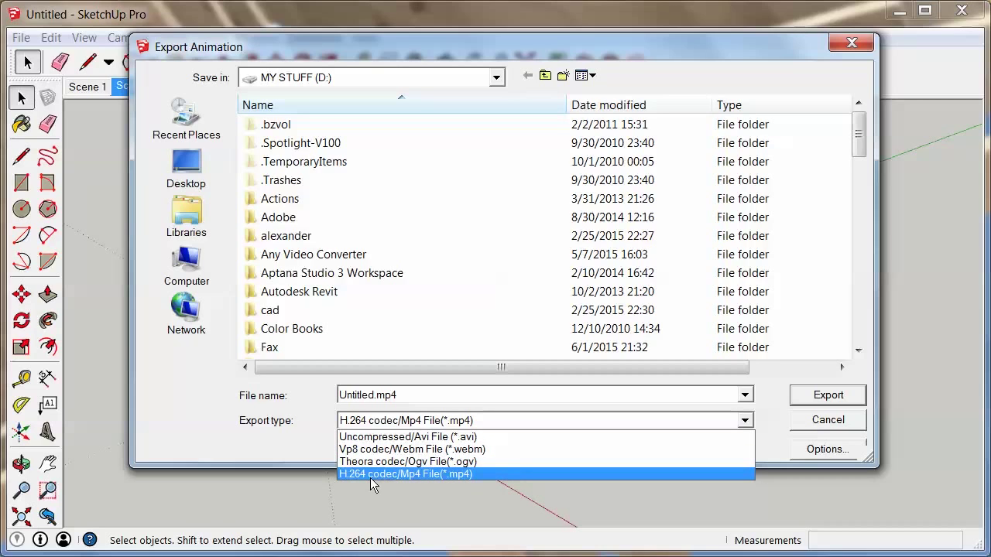
pyautogui.click(474, 475)
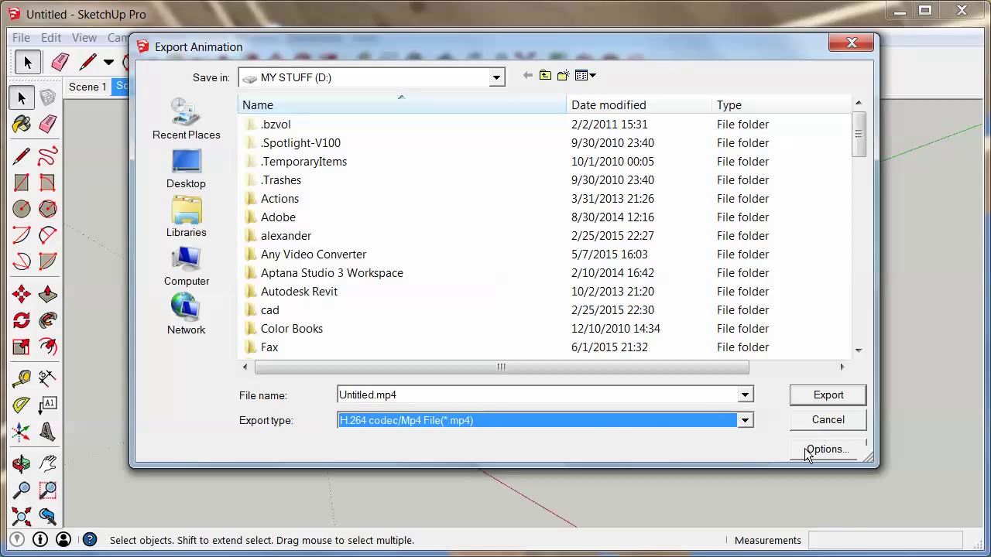
pyautogui.click(524, 420)
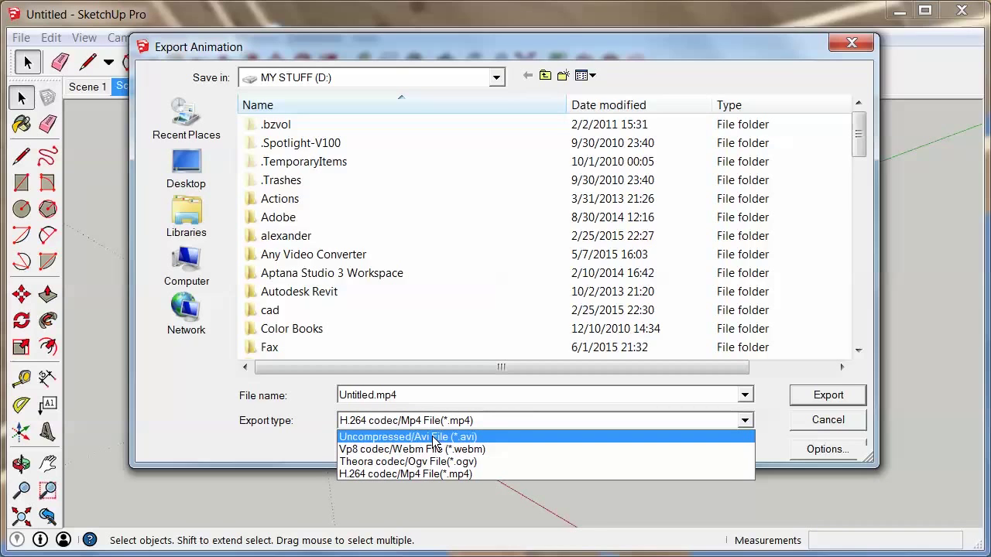
pyautogui.click(485, 420)
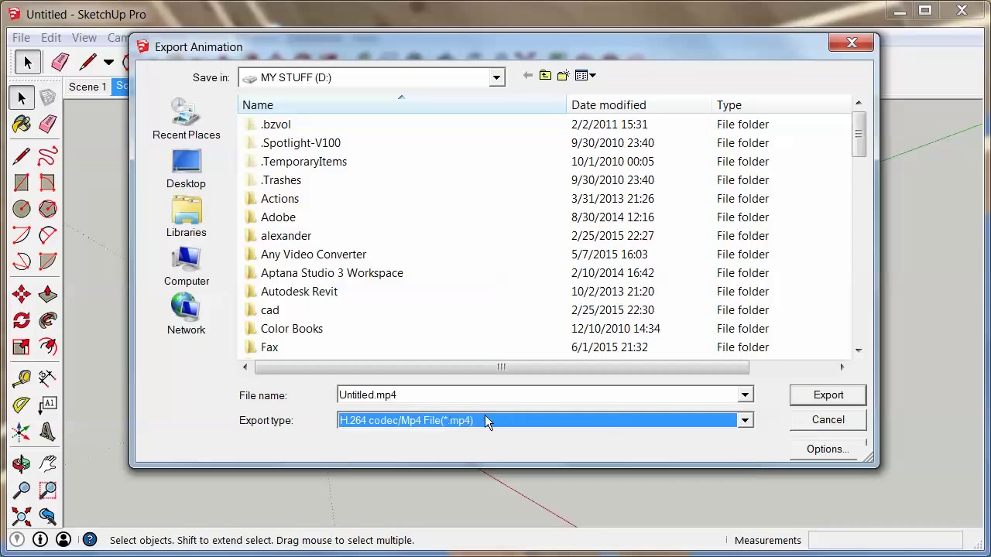
# - Set the video options to 720p HD at 30 fps with Loop to starting scene off
pyautogui.click(822, 449)
pyautogui.moveTo(498, 80); pyautogui.dragTo(484, 159)
pyautogui.click(514, 207)
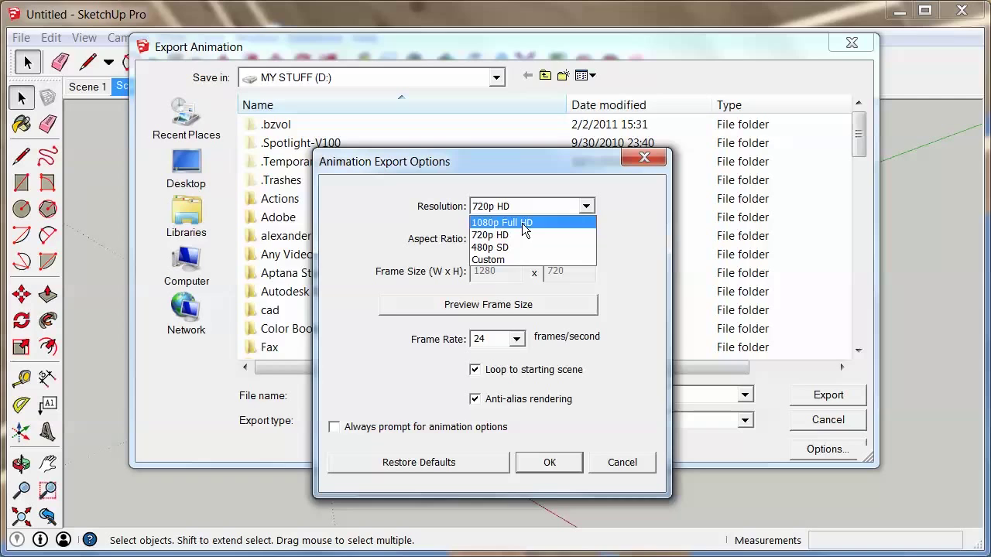
pyautogui.click(504, 234)
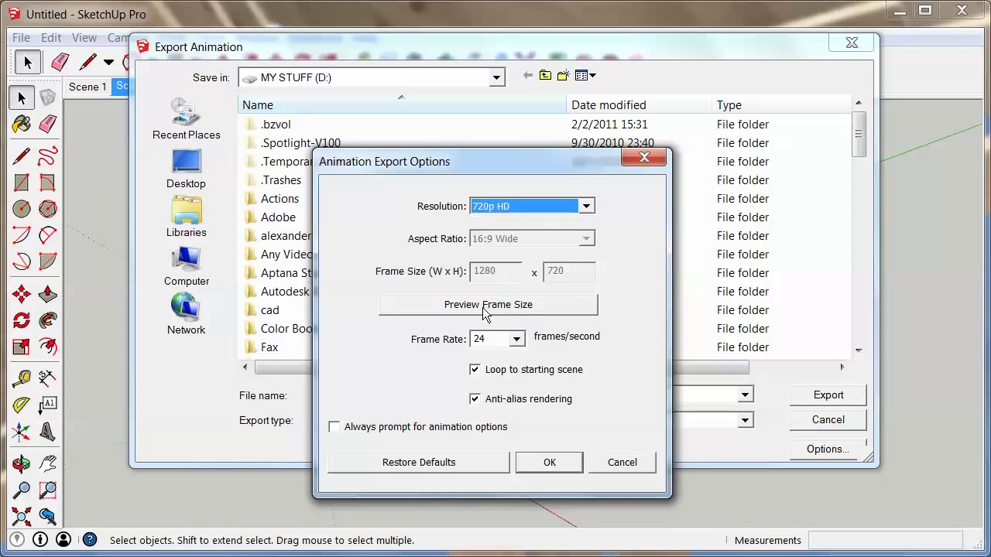
pyautogui.click(516, 339)
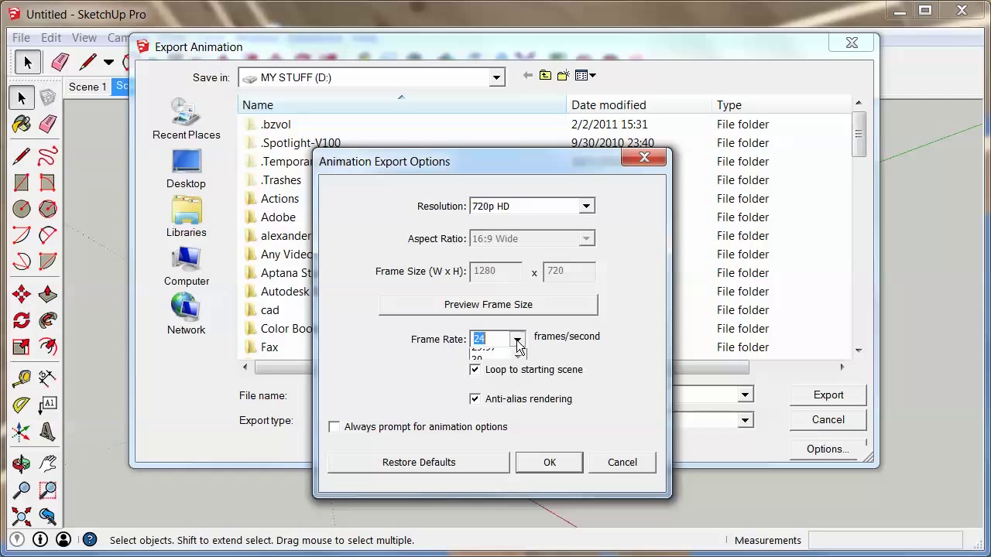
pyautogui.click(500, 405)
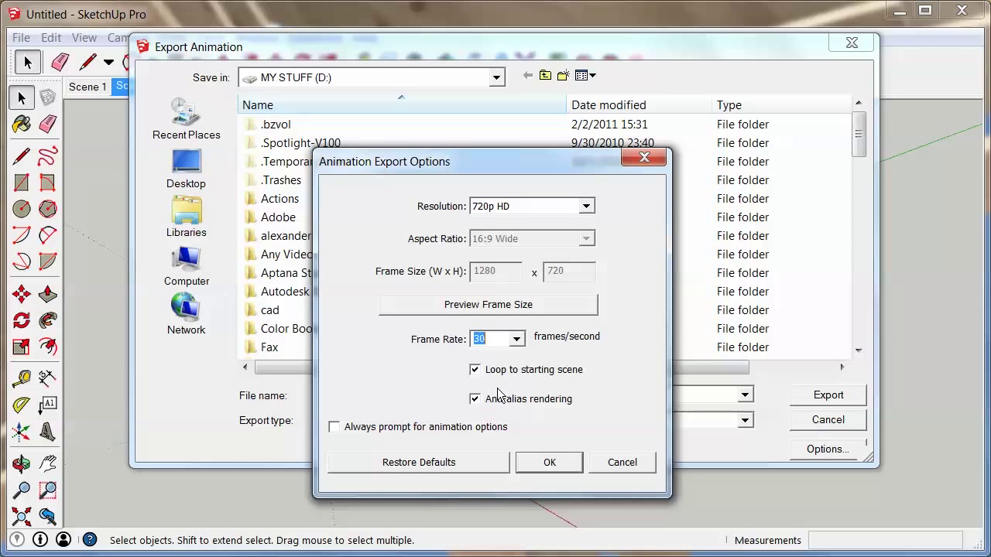
pyautogui.click(495, 374)
pyautogui.click(552, 462)
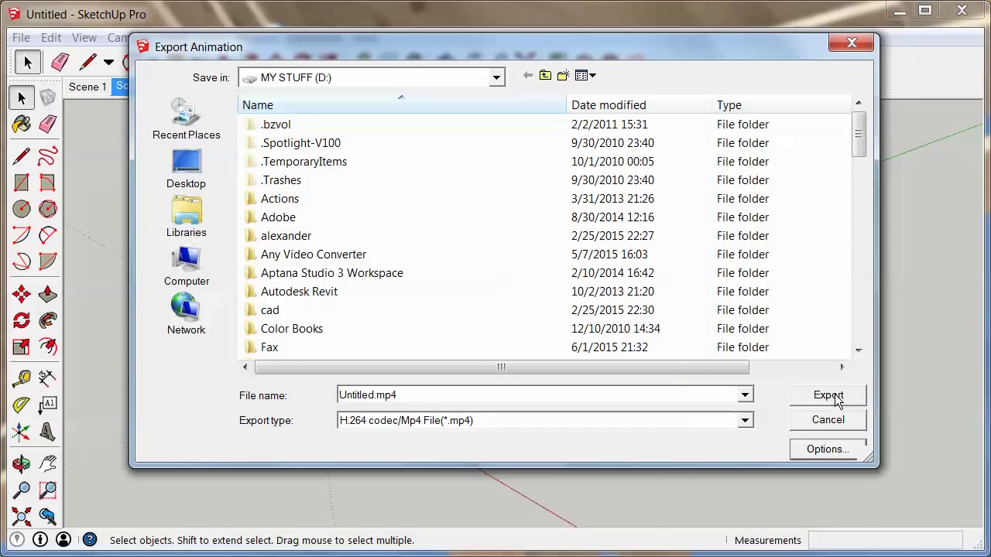